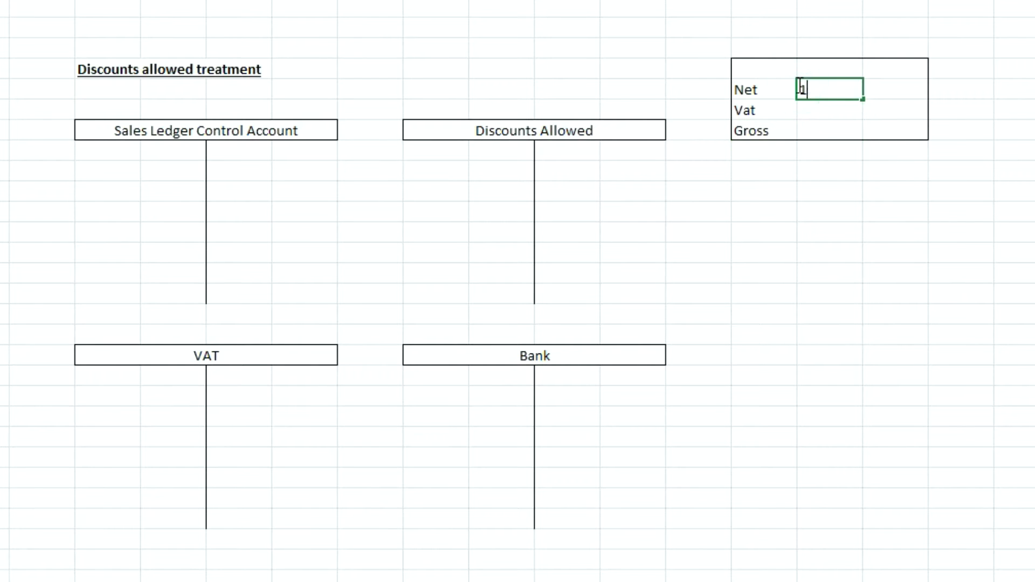
Enter Net 100, Vat 20 and Gross 120 in the amounts box
key(Return)
text(20)
key(Return)
text(120)
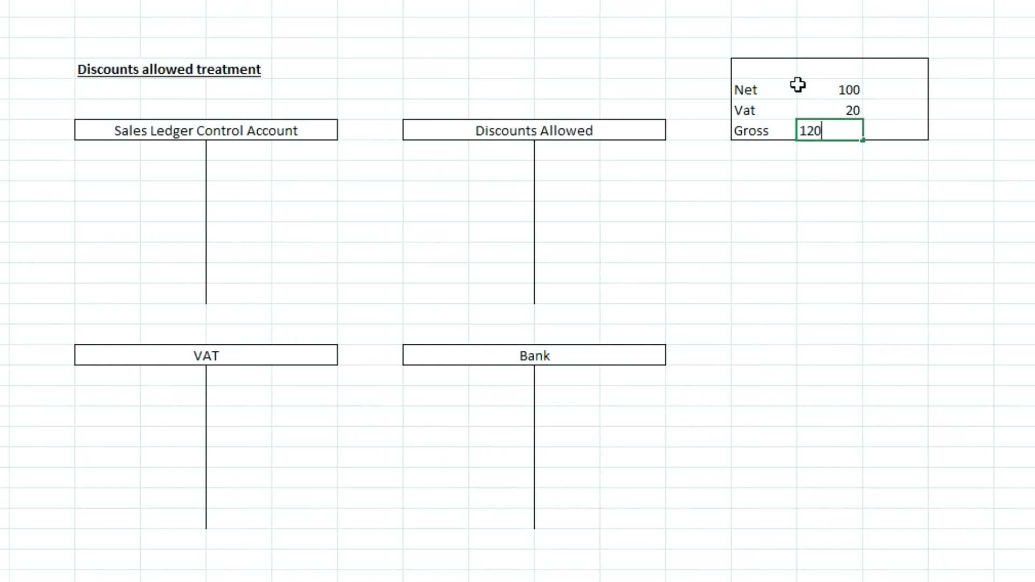
key(Return)
Format the amounts column to show 100.00, 20.00 and 120.00
click(833, 3)
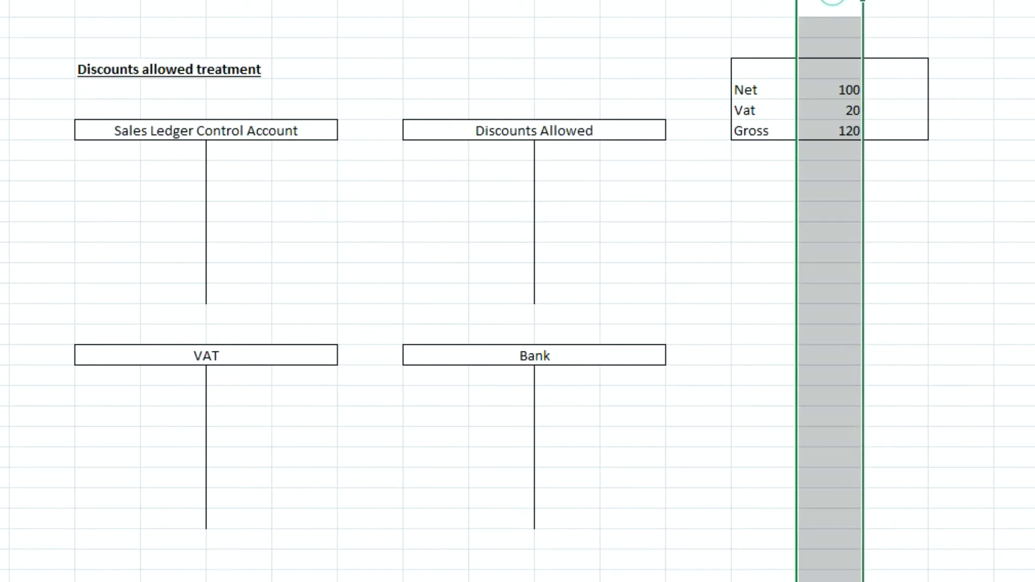
key(ctrl+shift+1)
click(580, 53)
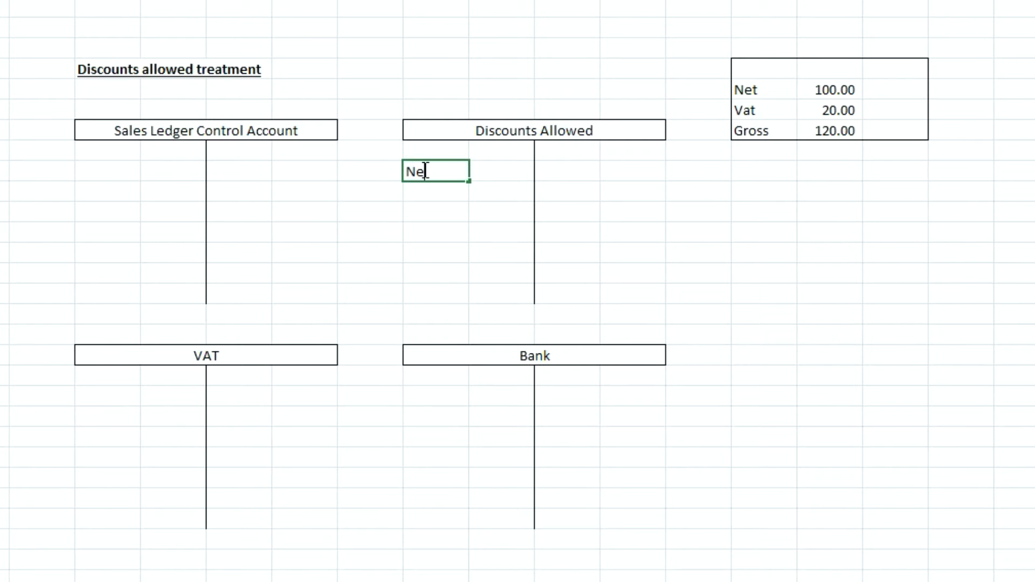
Enter Net with 100 on the Discounts Allowed debit side, then select the Vat label
text(t)
key(Tab)
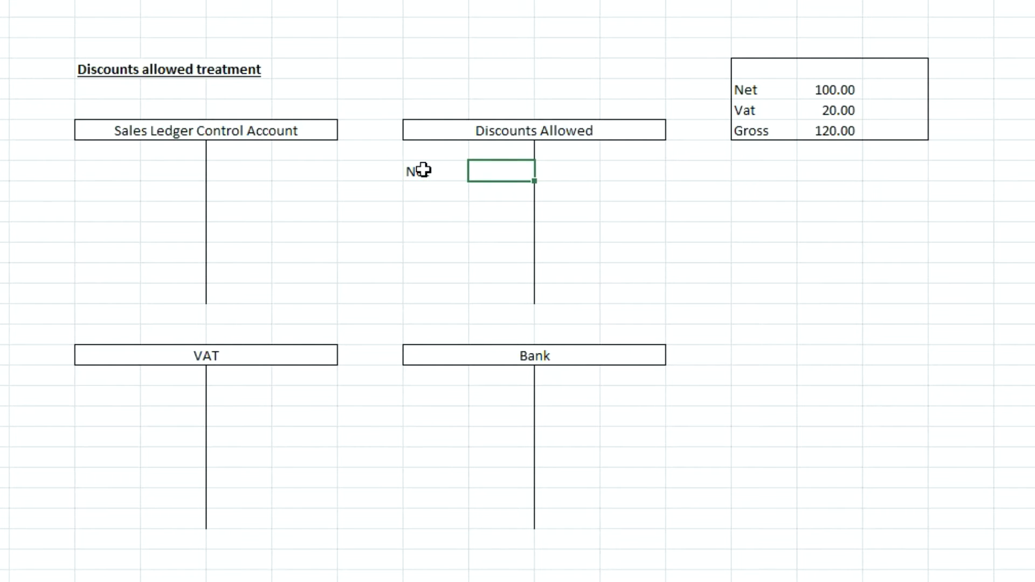
text(100)
key(Return)
drag(847, 108, 764, 111)
click(762, 115)
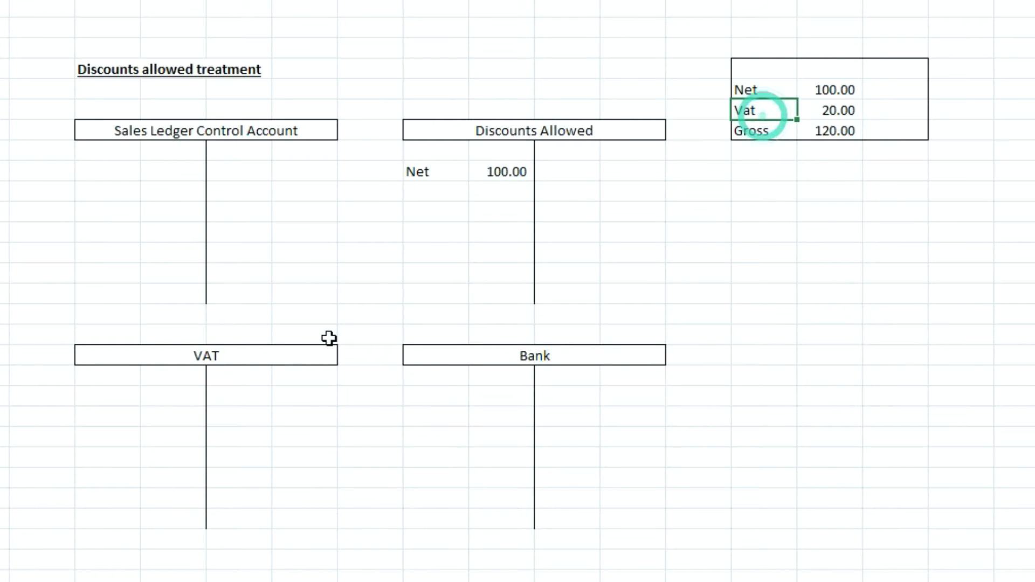
Select the first debit line of the VAT account for the 20.00 VAT entry
click(100, 396)
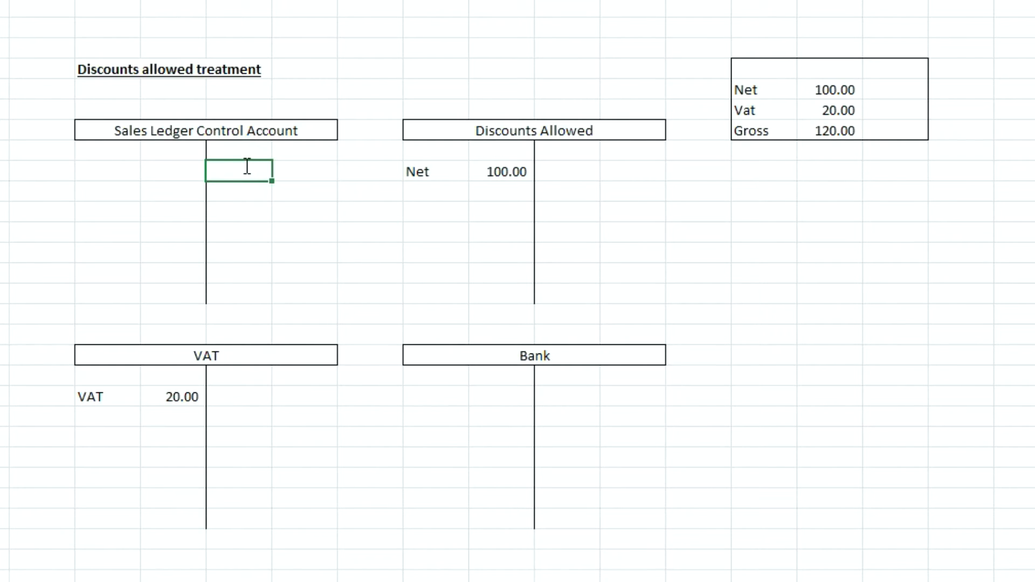
Enter Gross 120 on the Sales Ledger Control Account credit side, correcting a mistyped 45
text(Gross)
key(Tab)
text(45)
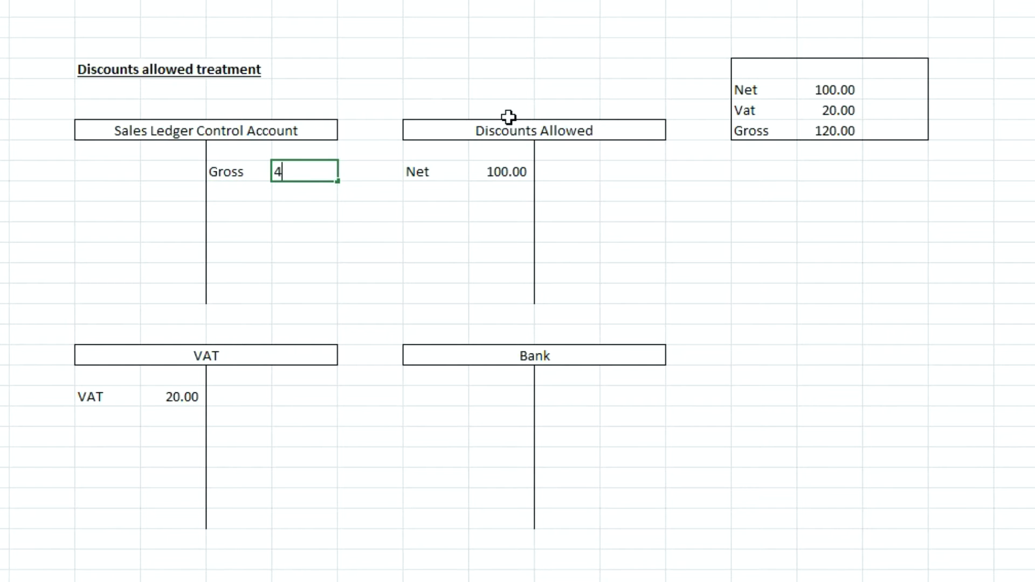
key(BackSpace)
key(BackSpace)
text(120)
key(Return)
click(311, 171)
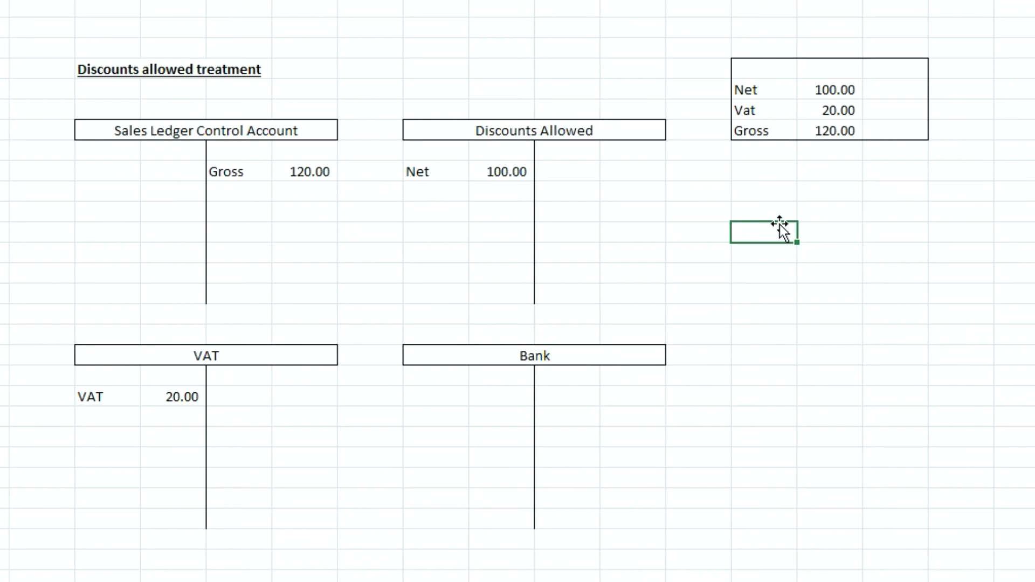
Copy the Discounts Allowed T-account and paste it below the Net, Vat, Gross box
click(104, 172)
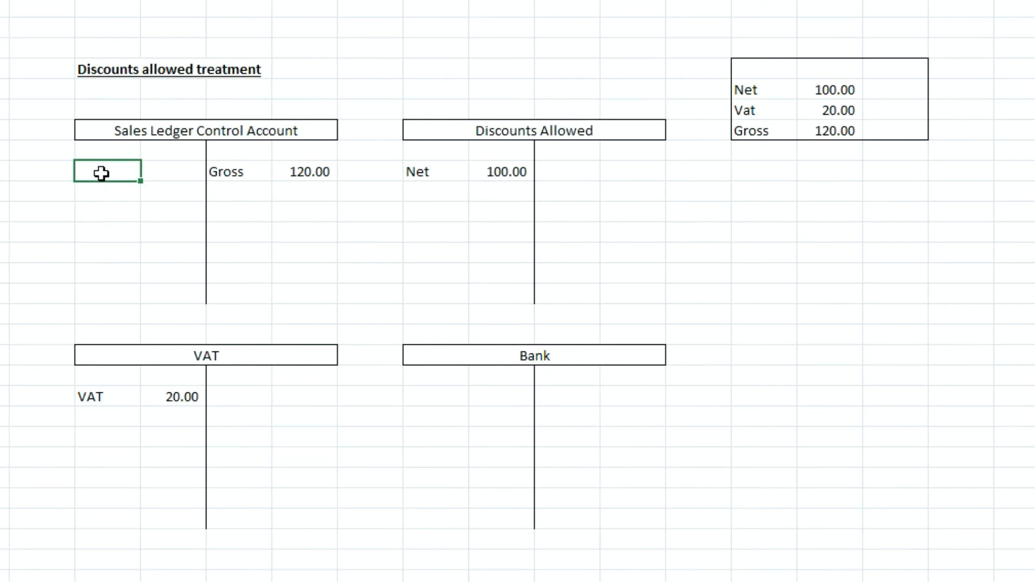
drag(535, 132, 536, 296)
key(ctrl+c)
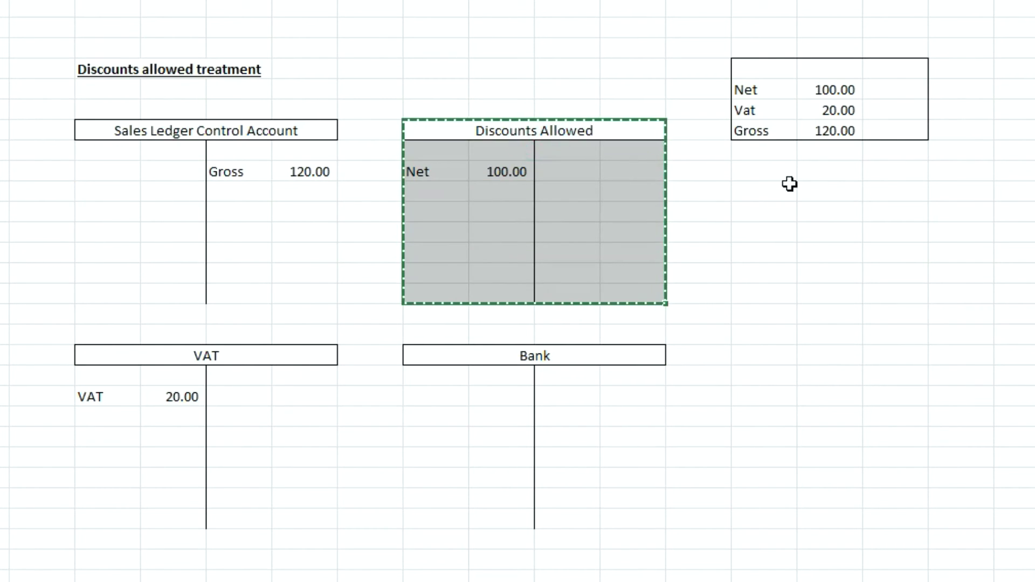
click(772, 188)
key(ctrl+v)
Retitle the pasted account Sales and select its Net row for clearing
click(797, 189)
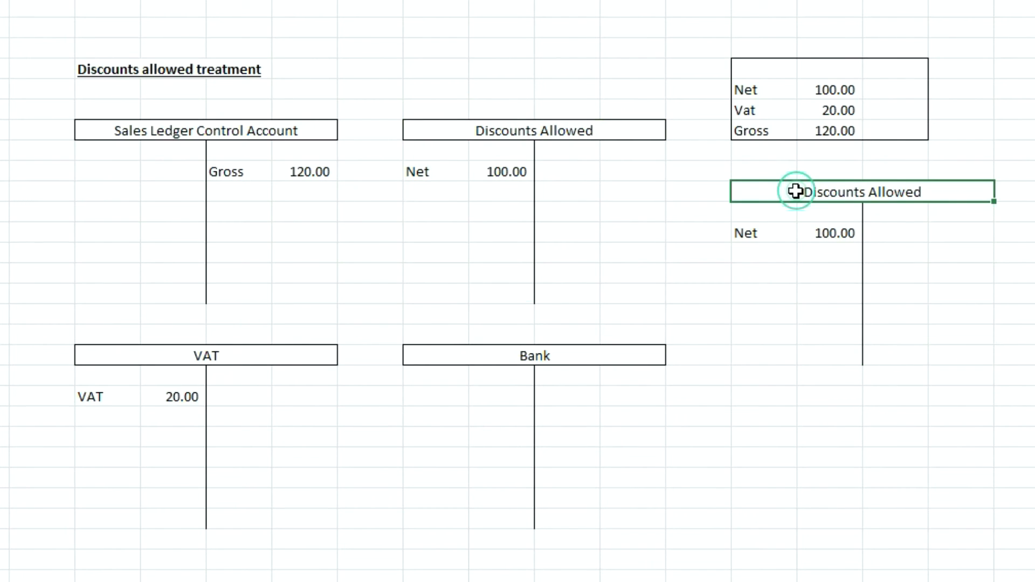
text(Sales)
key(Tab)
drag(763, 233, 824, 229)
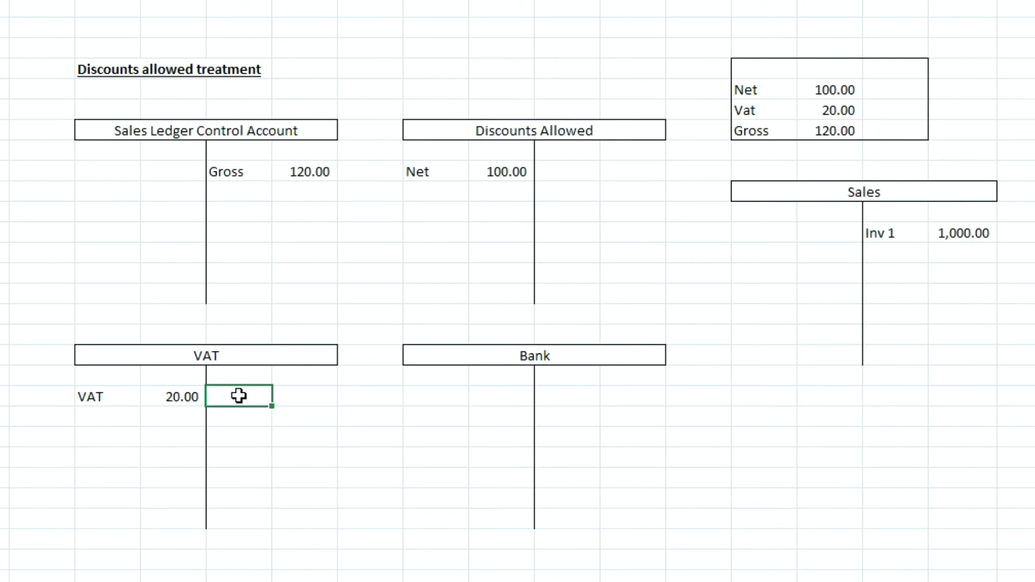
Enter the Inv 1 entry label
text(i)
key(BackSpace)
text(Inv 1)
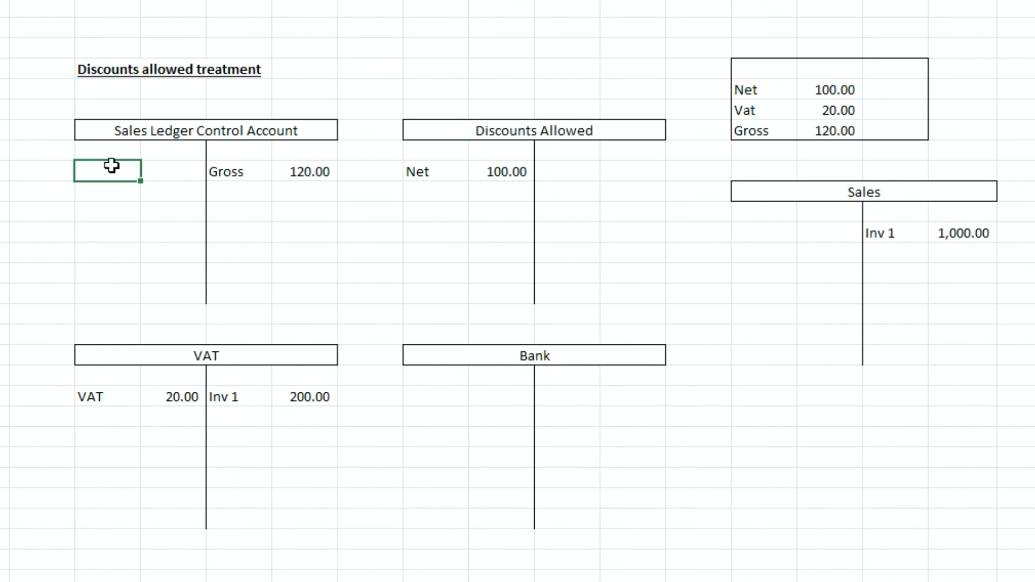
text(Inv 1)
Enter 1,200.00 beside Inv 1 on the Sales Ledger Control Account debit side
click(164, 168)
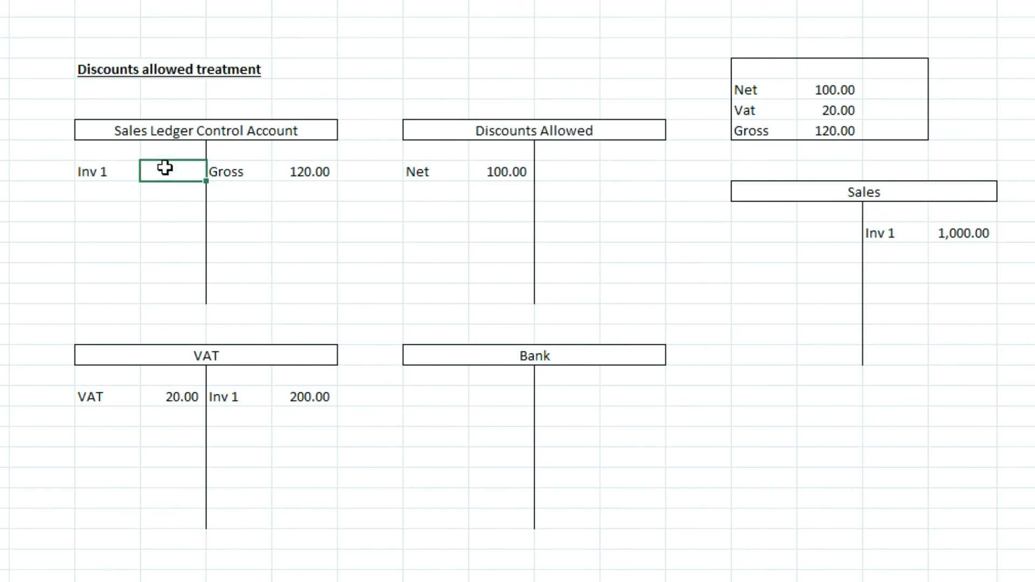
double_click(164, 168)
text(1200)
key(Return)
click(164, 168)
click(165, 168)
click(637, 282)
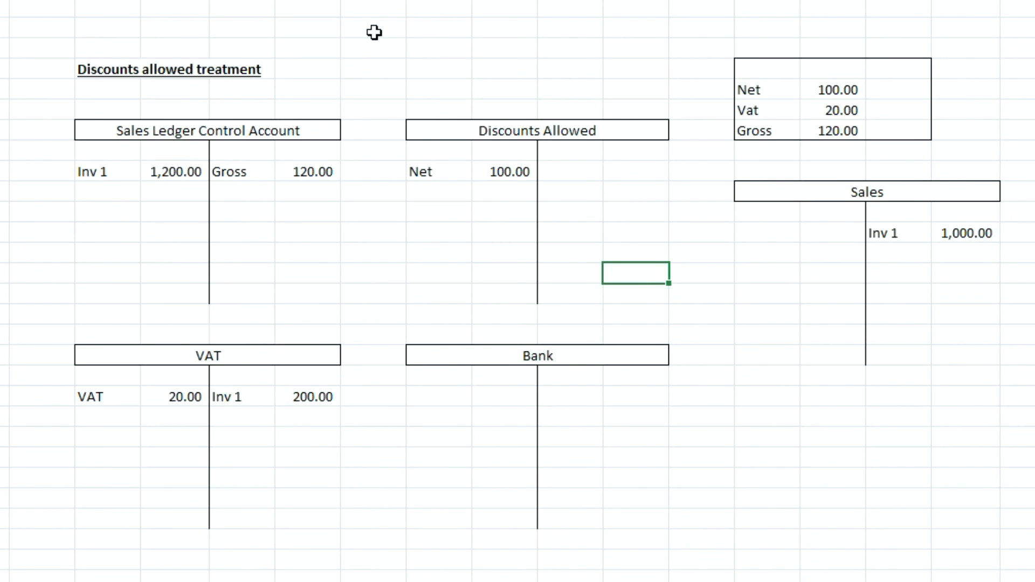
Calculate the 1,080.00 receipt (1,200 less 120) in a spare cell above the title
click(440, 28)
key(ctrl+v)
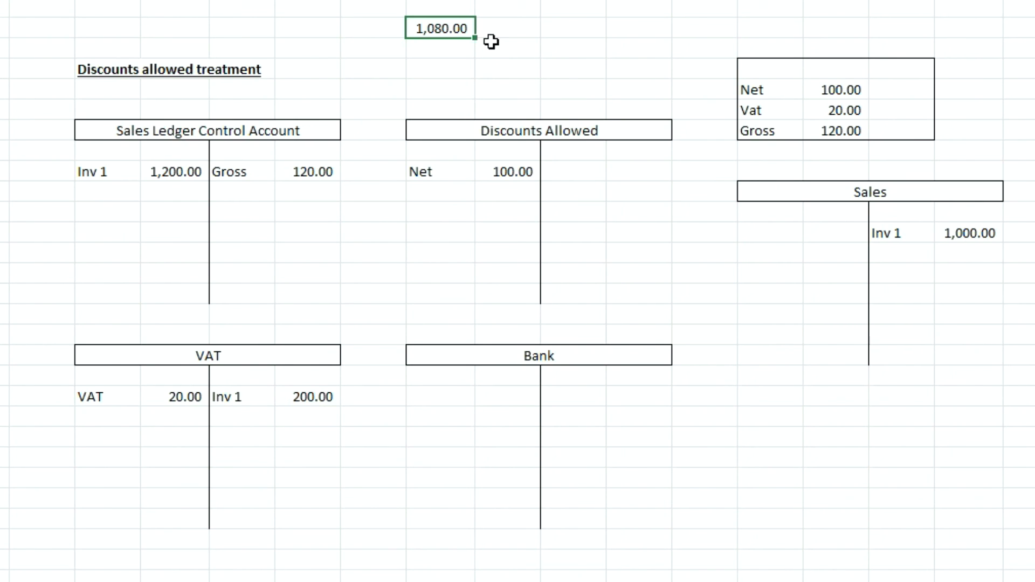
click(443, 397)
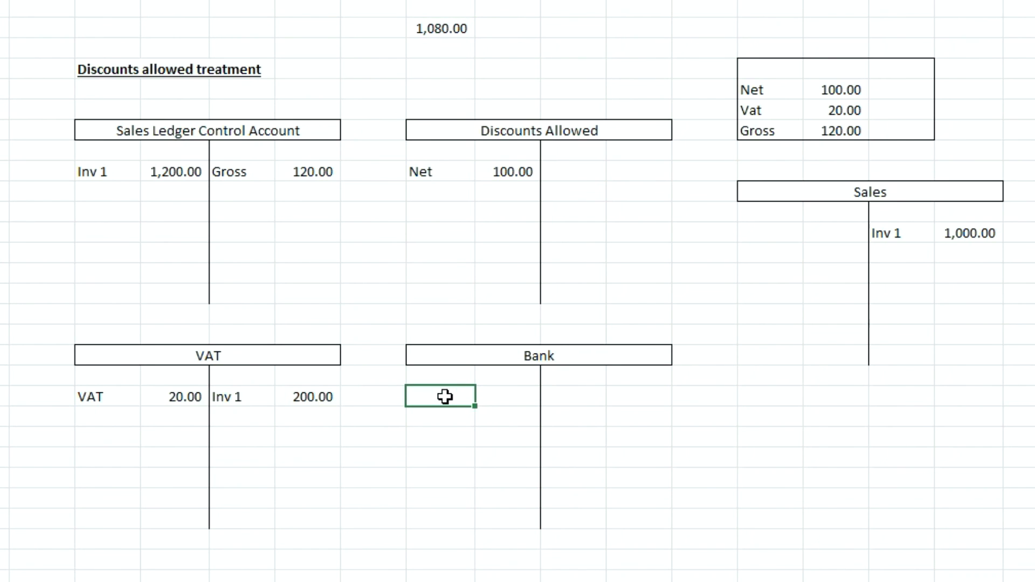
Debit the Bank account with Receipt 1,080.00
text(A)
key(BackSpace)
text(Receipt)
key(Tab)
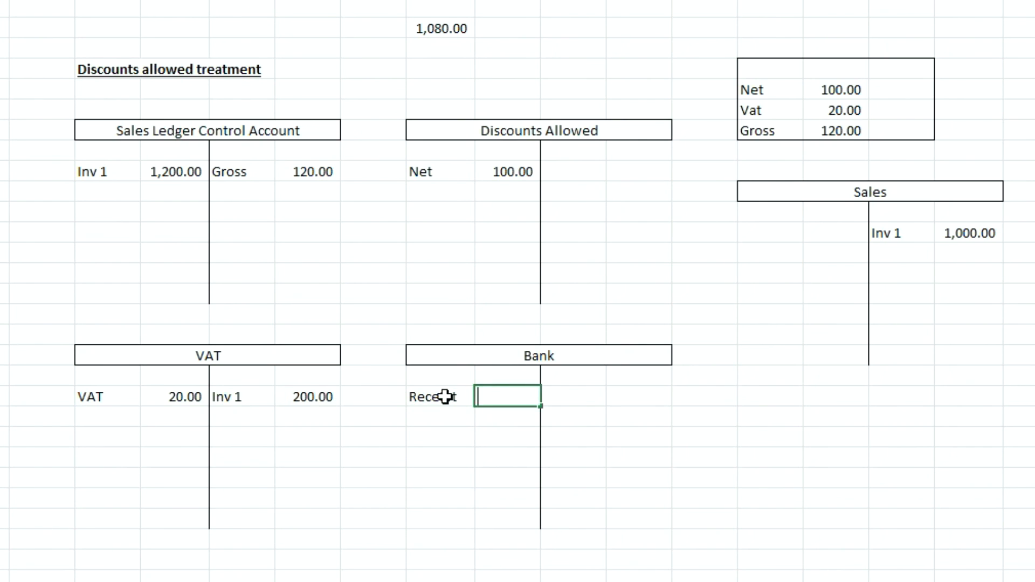
text(1080)
key(Return)
click(516, 397)
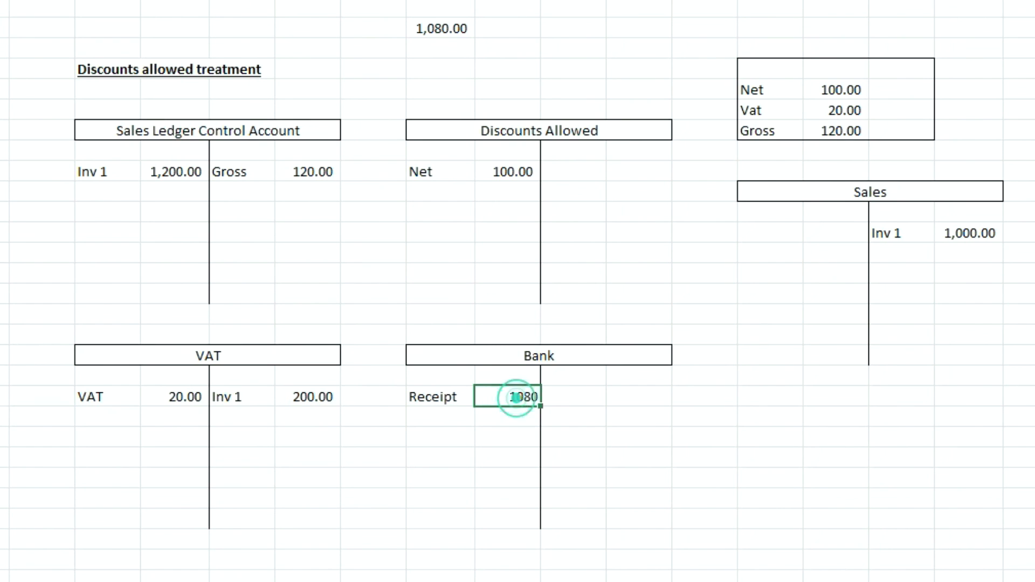
key(ctrl+shift+1)
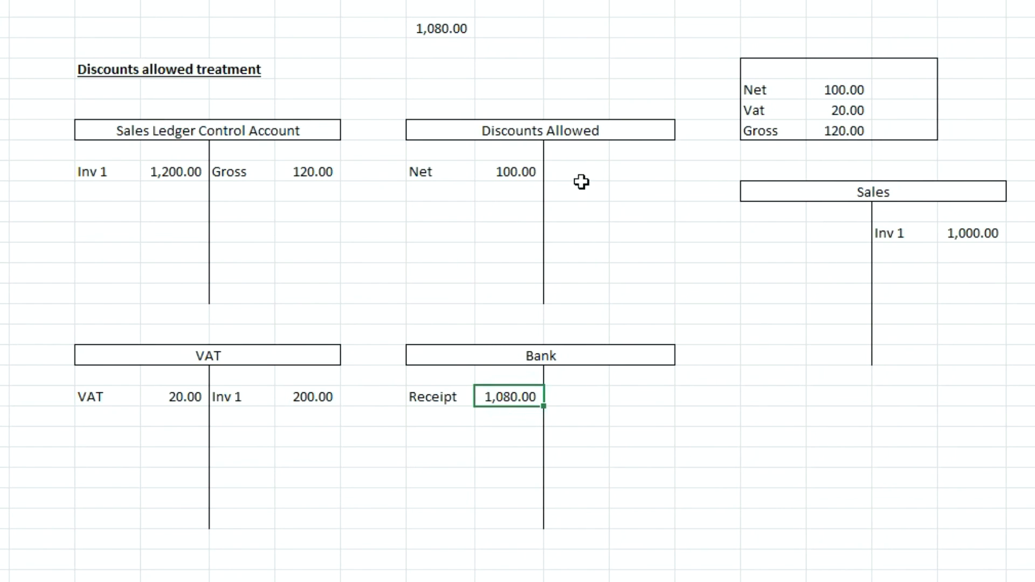
Enter Receipt 1080 under Gross on the Sales Ledger Control Account credit side
click(238, 195)
text(R)
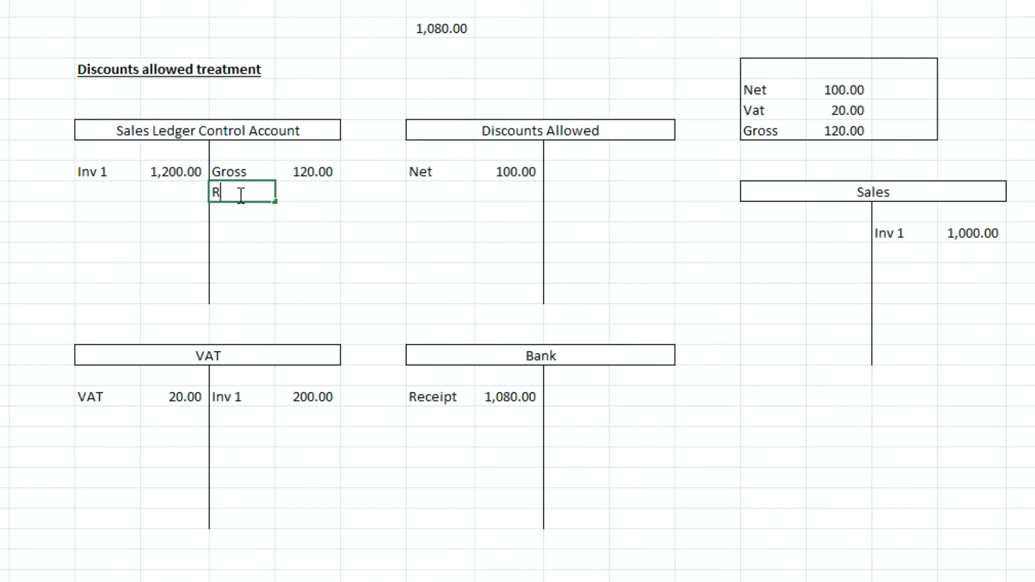
text(eceipt)
key(Tab)
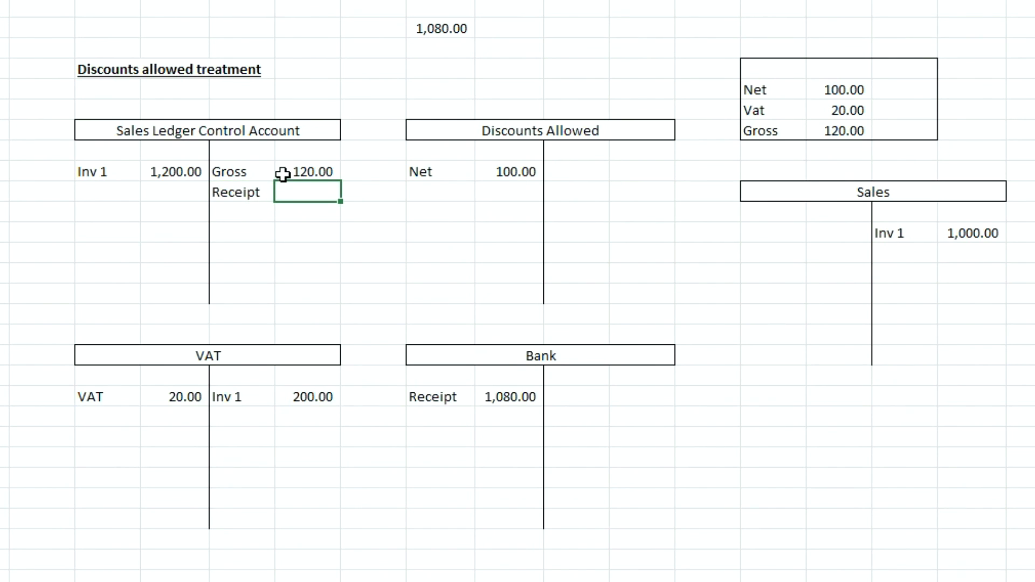
text(1080)
key(Return)
click(294, 191)
Show the credit receipt as 1,080.00 and AutoSum the debit side to 1,200.00 with top and double bottom border
key(ctrl+shift+1)
click(184, 246)
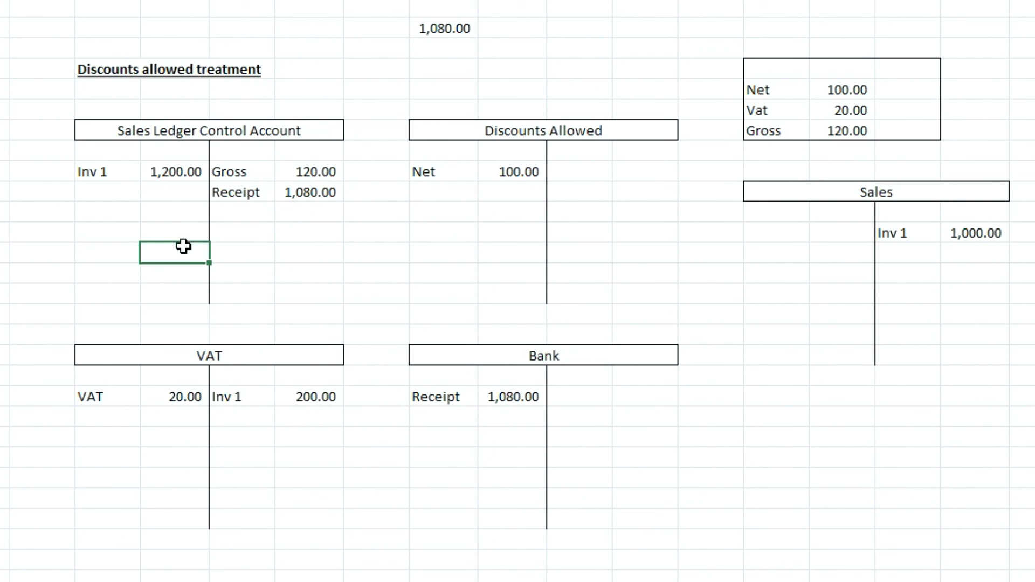
click(184, 246)
key(alt+equal)
key(Return)
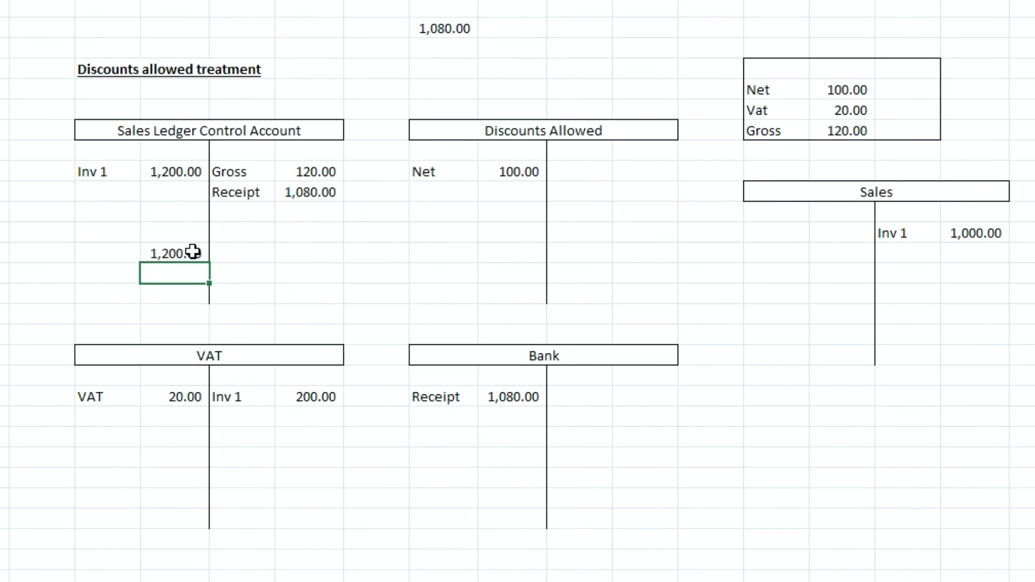
click(188, 251)
key(alt+h)
key(b)
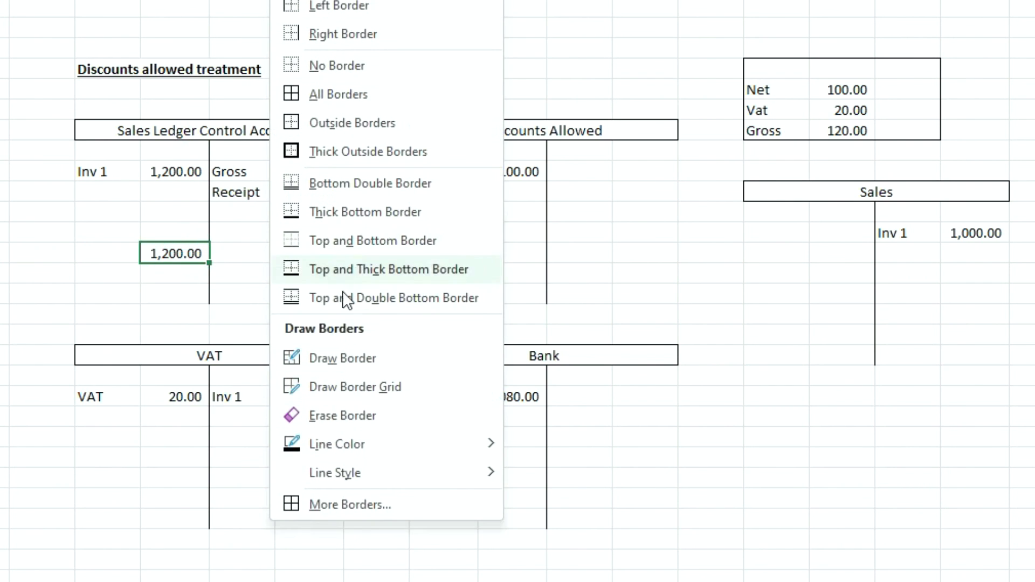
click(348, 298)
Copy the bordered 1,200.00 total onto the credit side
key(ctrl+c)
click(300, 251)
key(ctrl+v)
click(313, 210)
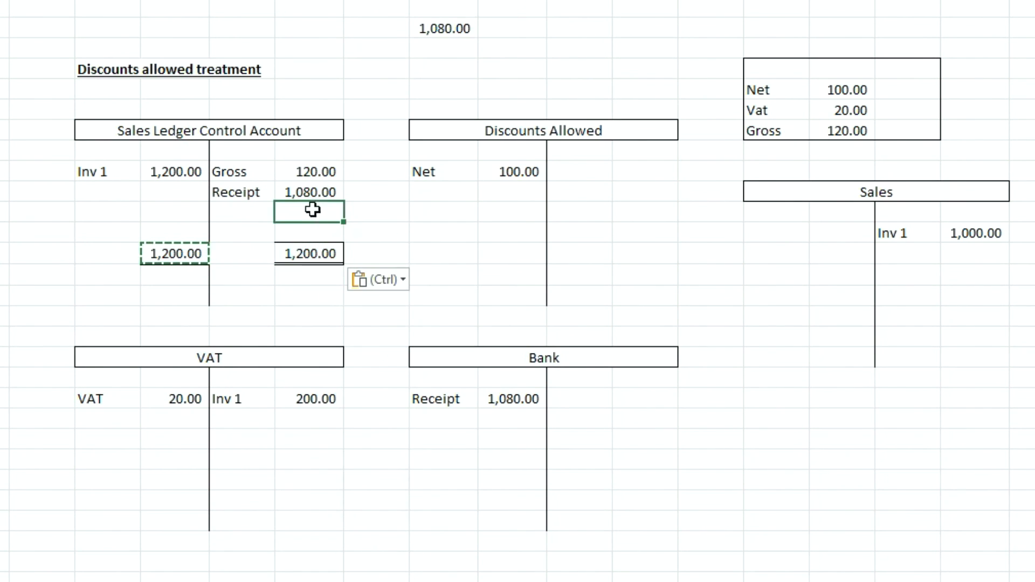
key(Escape)
click(224, 213)
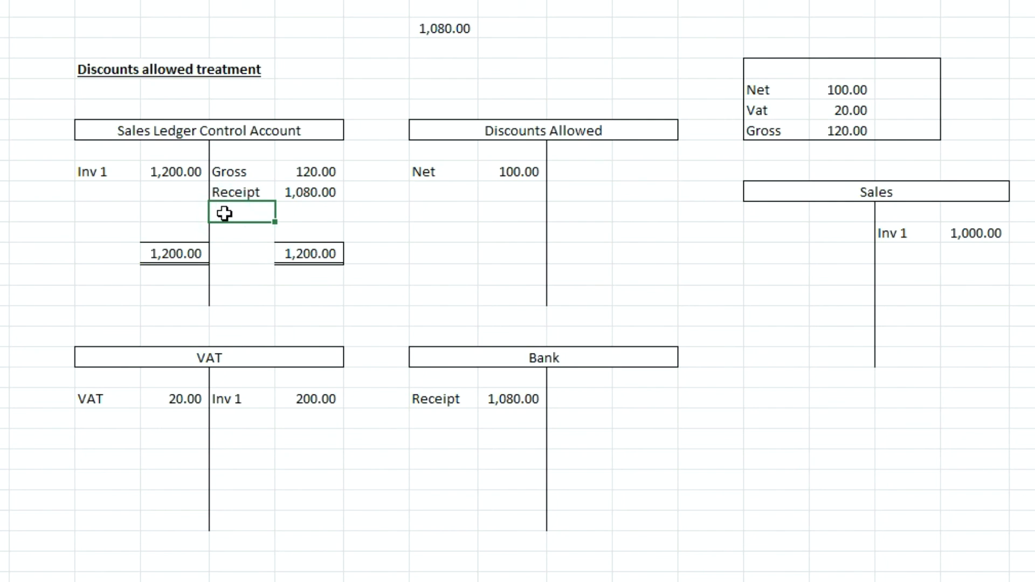